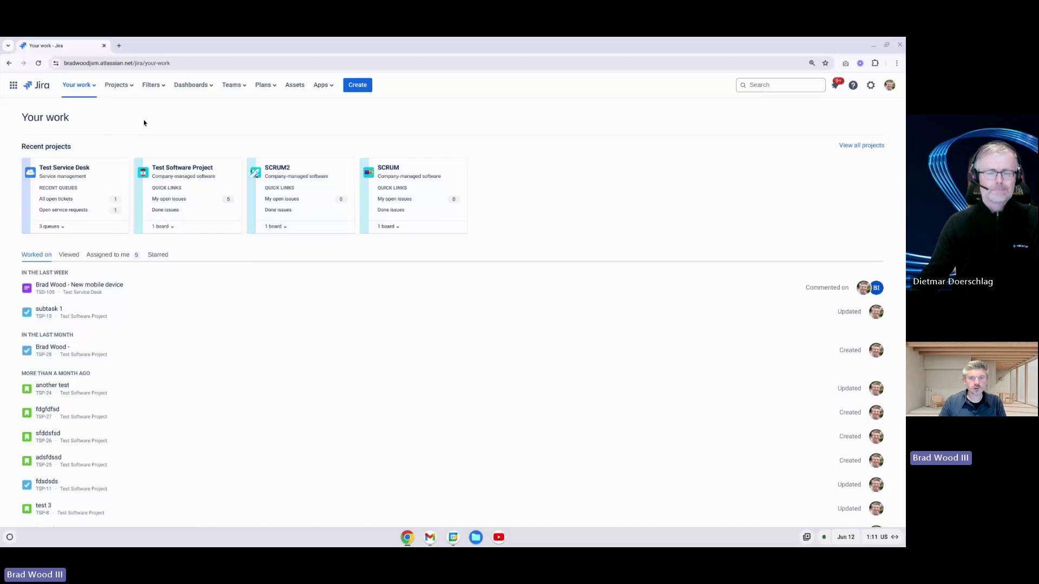
# Step: Open the saved filter "Demo Filter with Multiple Projects" from the list of all filters and review its issues across projects
pyautogui.click(156, 88)
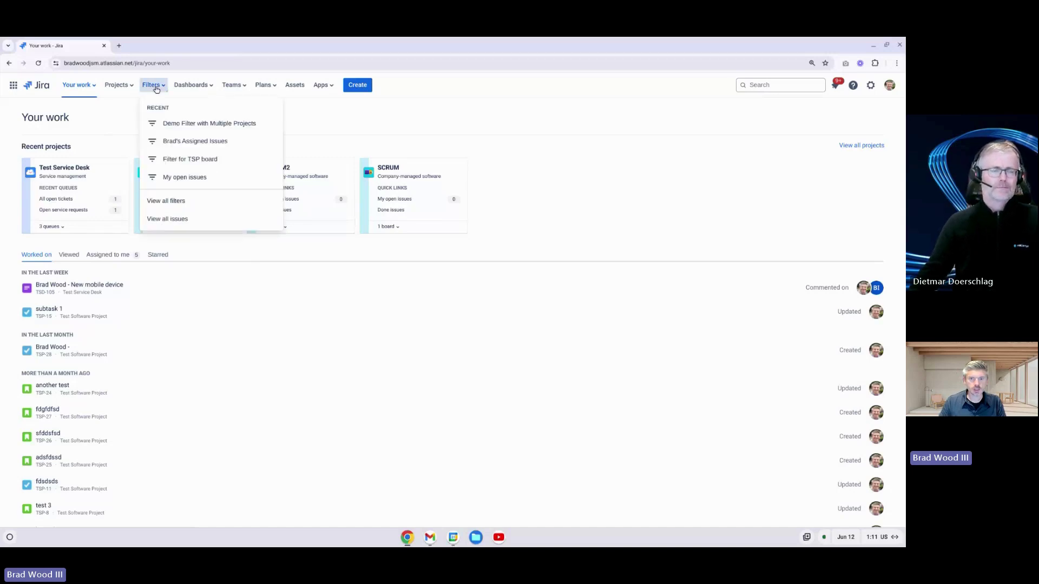
pyautogui.click(187, 206)
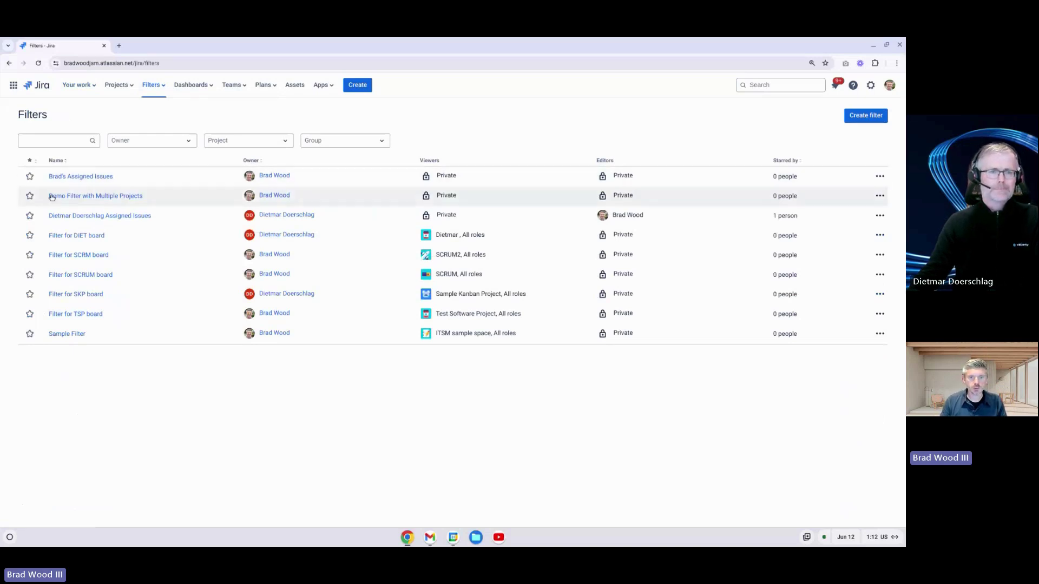
pyautogui.click(97, 199)
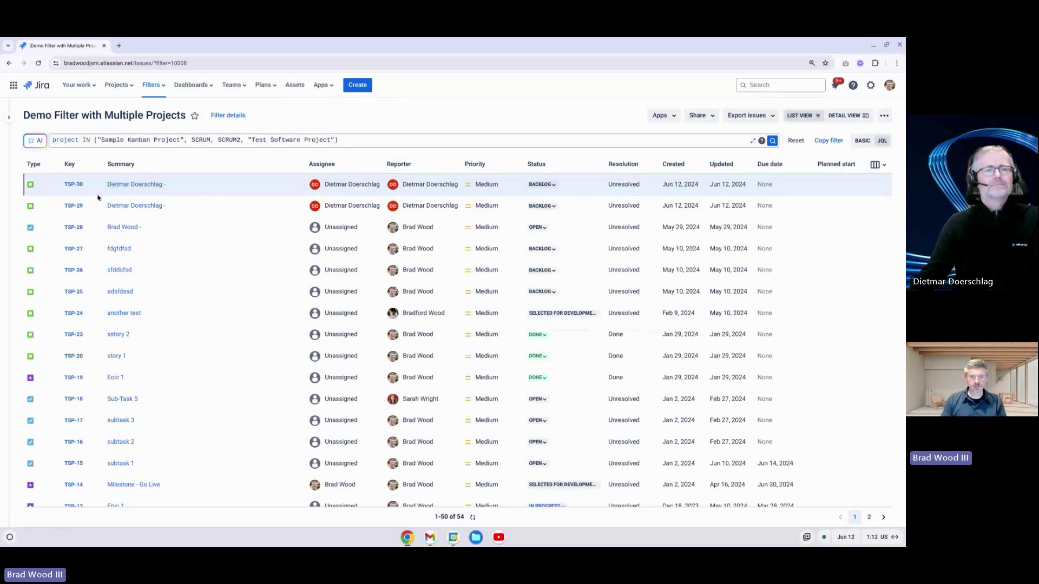
pyautogui.scroll(-4, 93, 297)
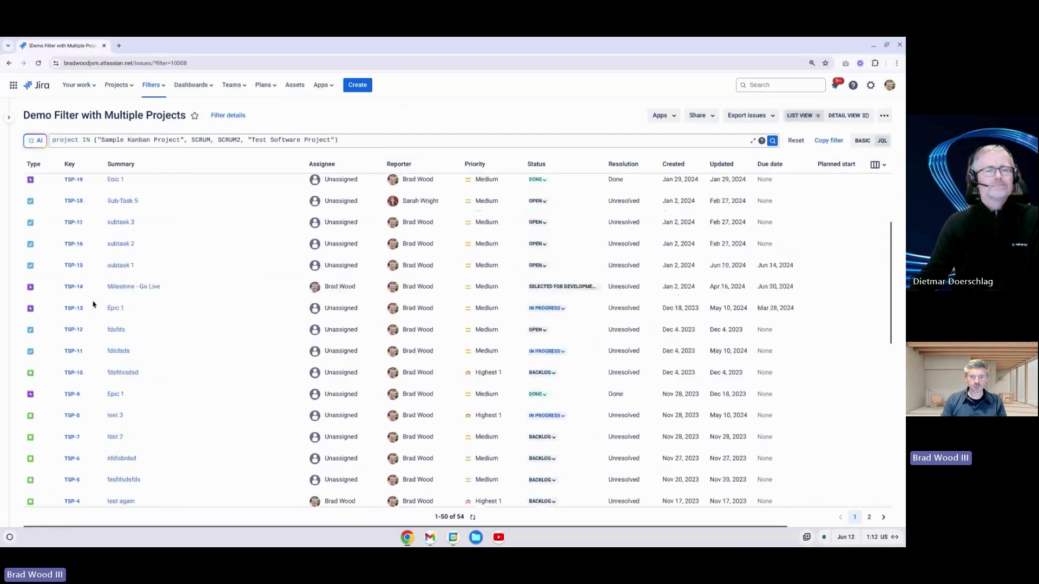
pyautogui.scroll(-5, 93, 305)
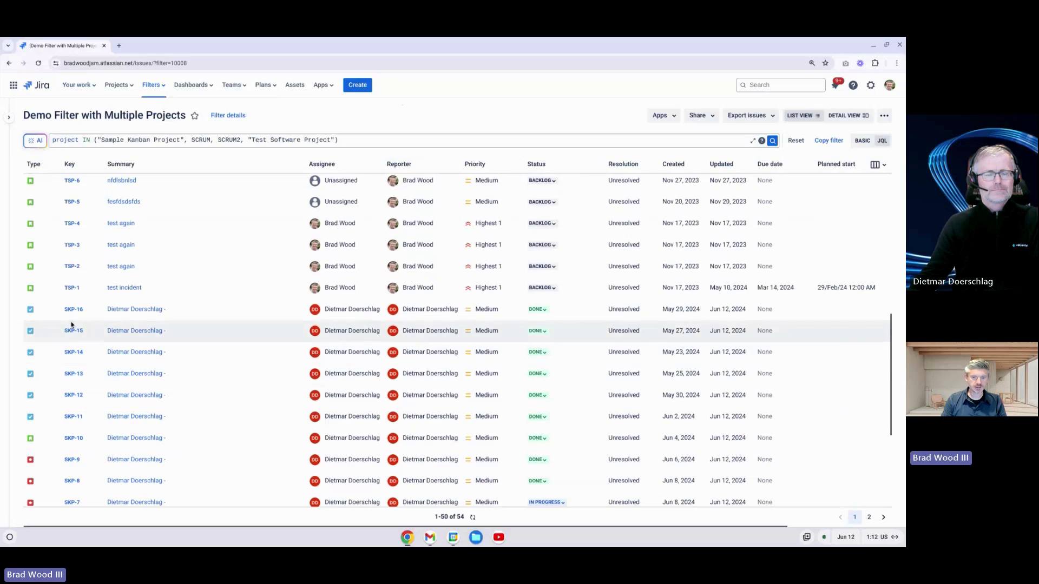
pyautogui.scroll(9, 213, 312)
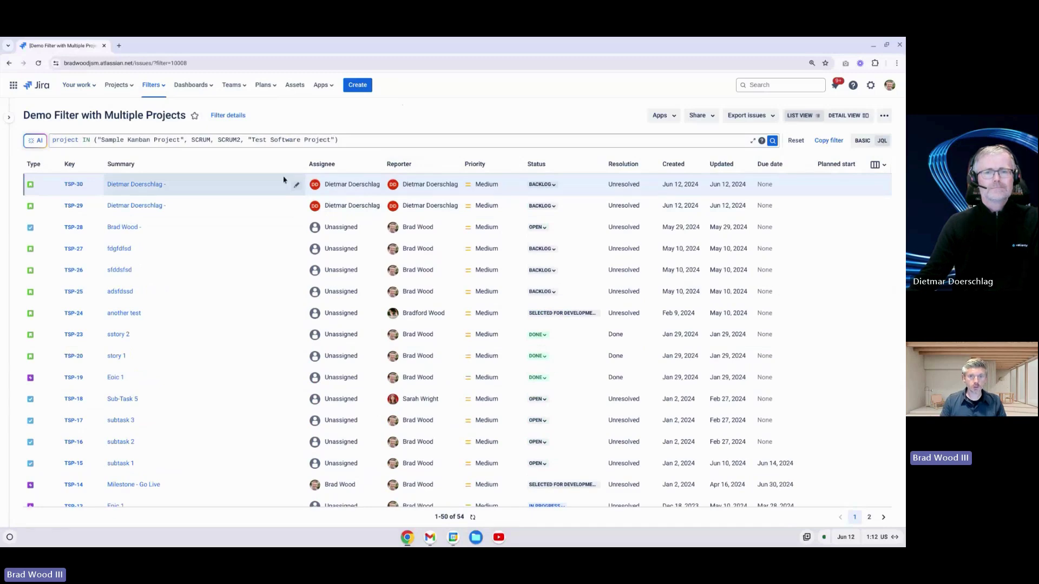
# Step: From the list of all boards, start creating a Kanban board based on an existing saved filter
pyautogui.click(88, 89)
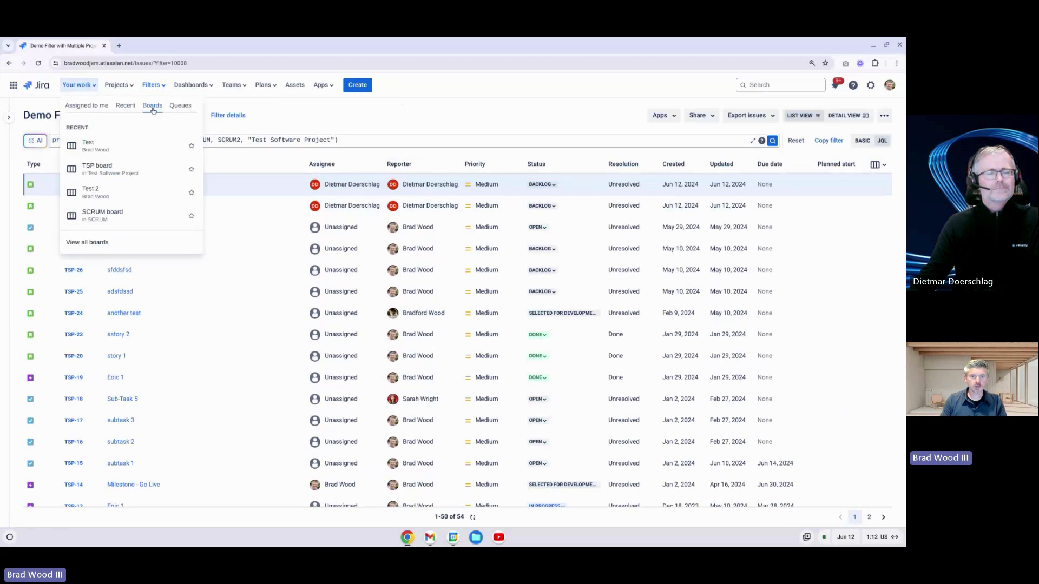
pyautogui.click(106, 243)
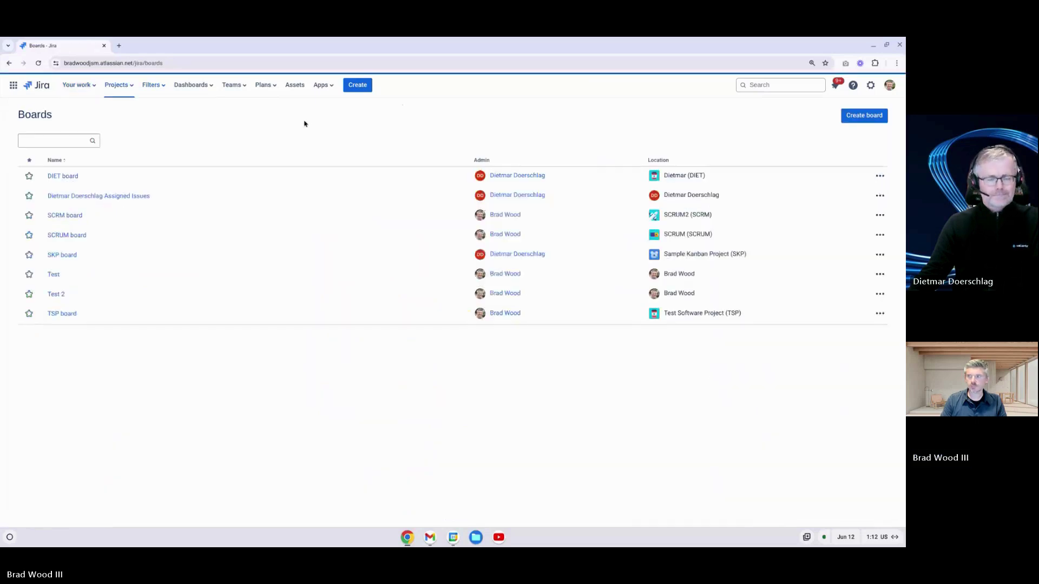
pyautogui.click(855, 120)
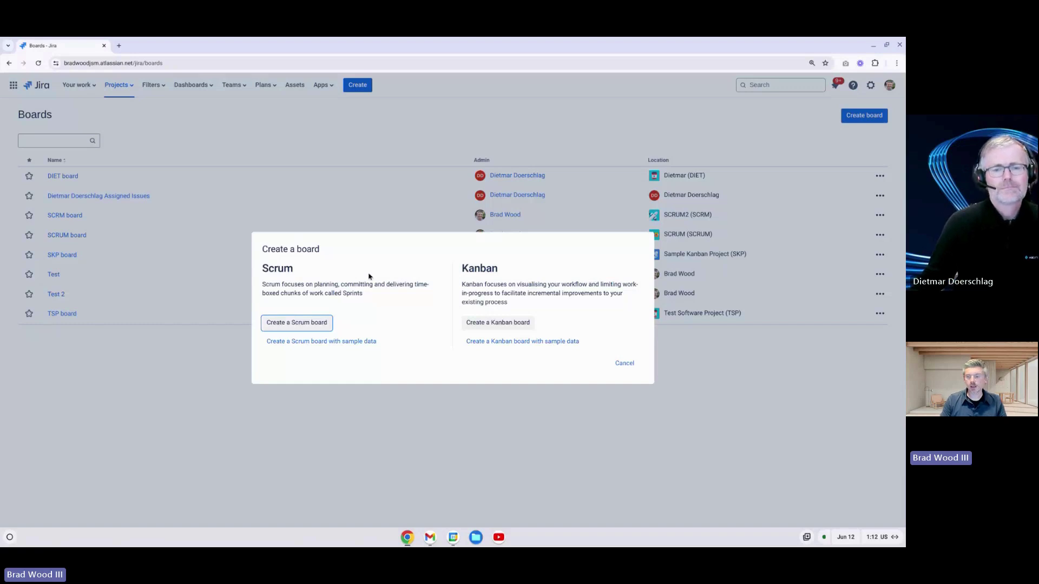
pyautogui.click(498, 323)
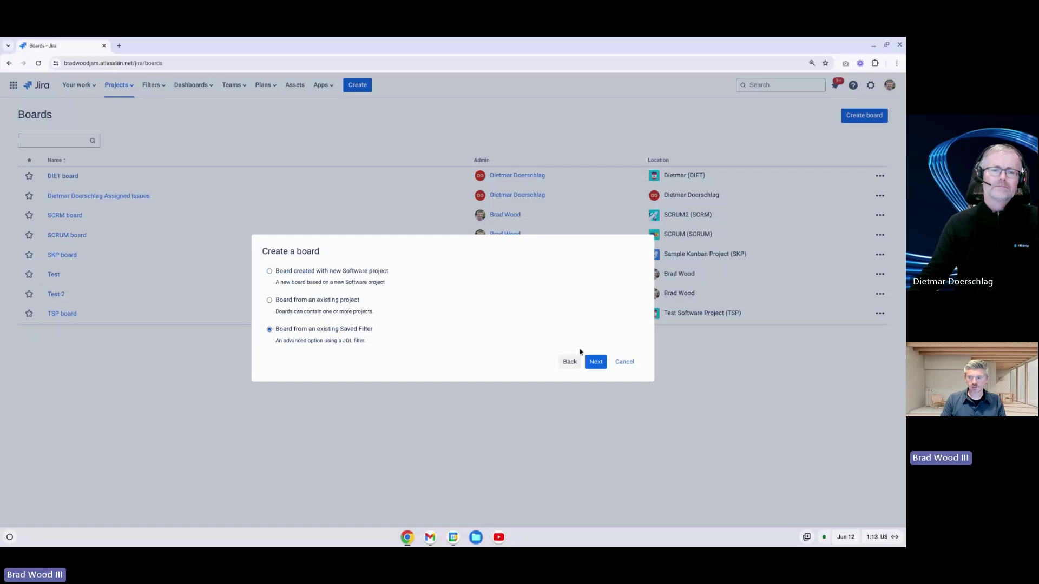
pyautogui.click(597, 362)
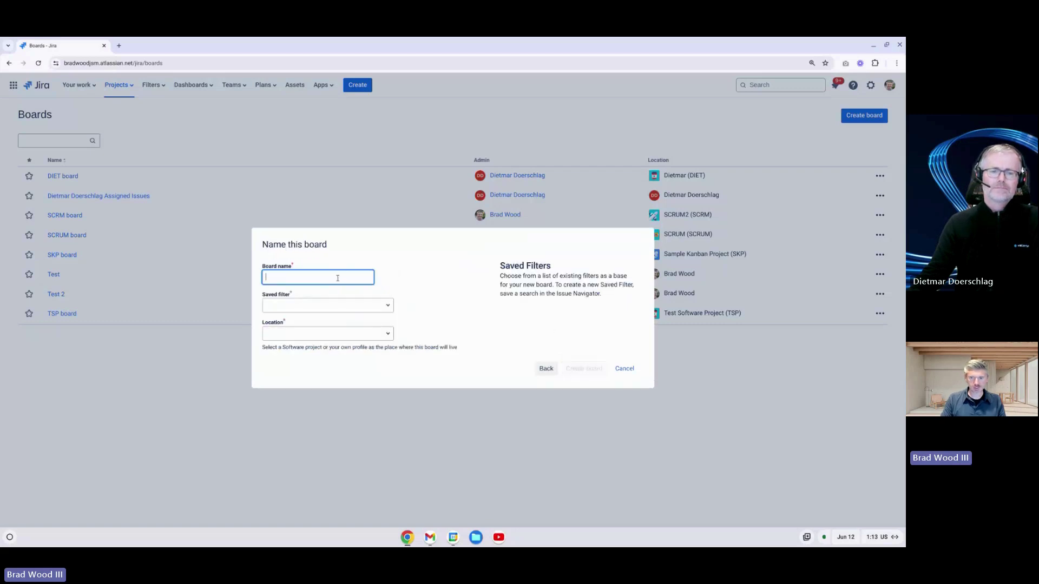
# Step: Create the board as "Demo Board with Multiple Projects" from the saved filter "Demo Filter with Multiple Projects", located in the personal profile
pyautogui.write('Demo Board')
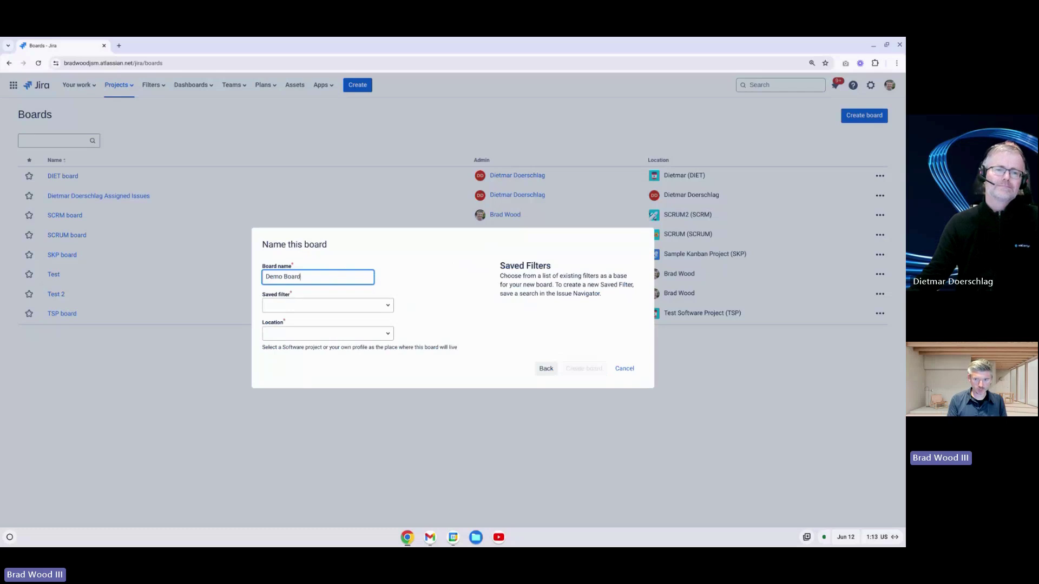
pyautogui.write(' with Multiple Projects')
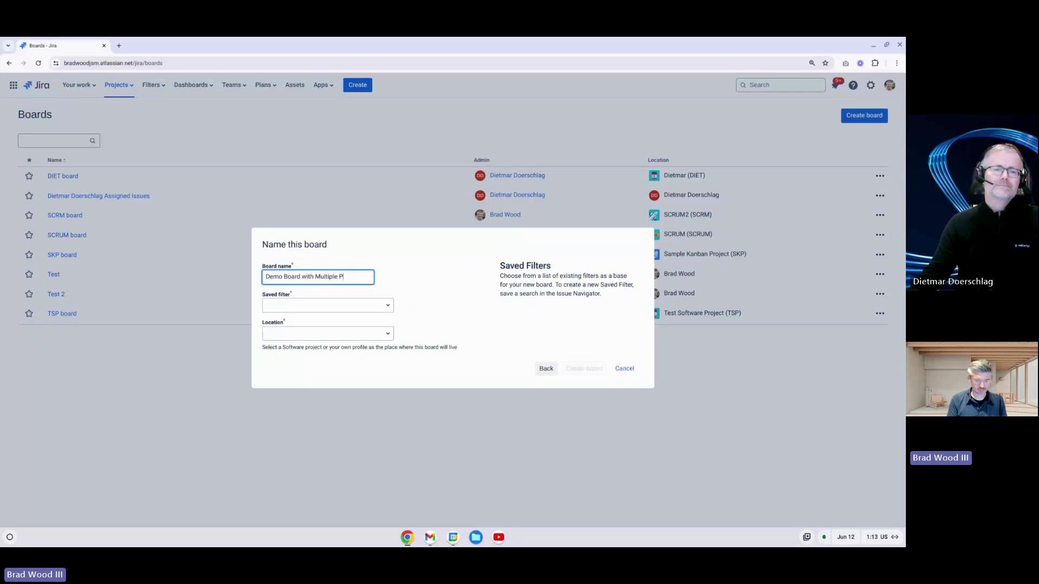
pyautogui.click(333, 304)
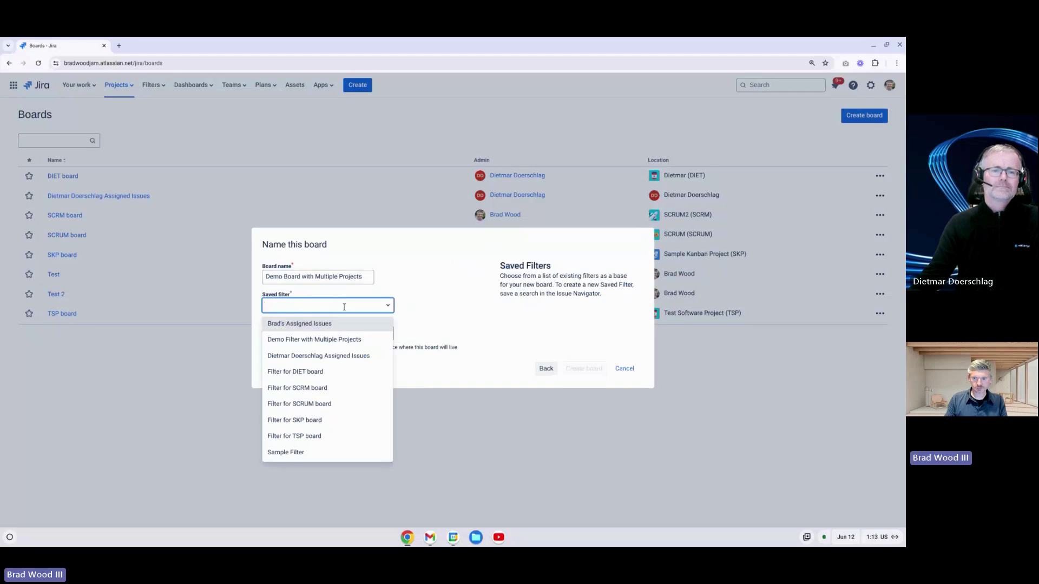
pyautogui.click(311, 341)
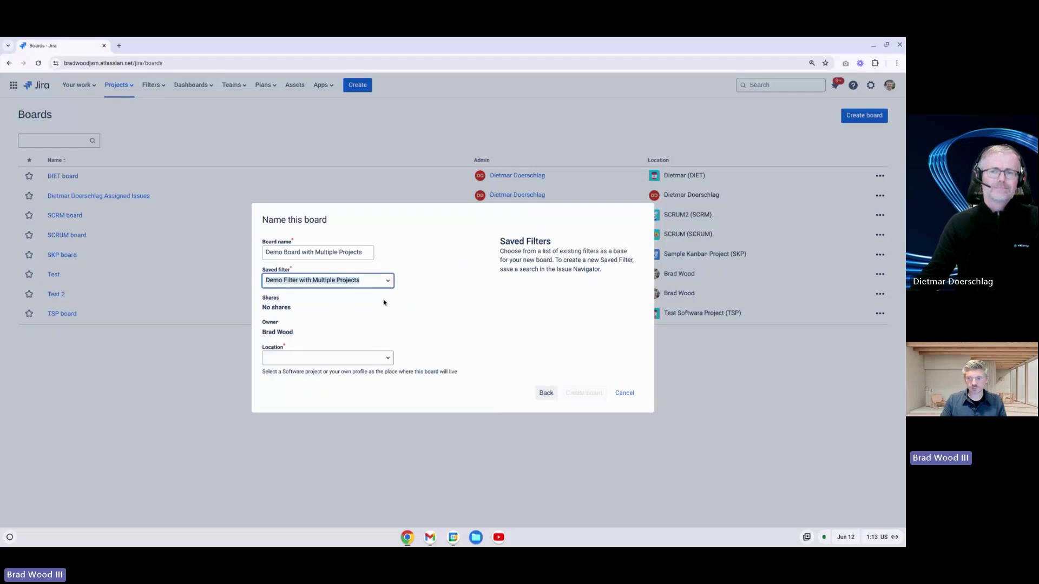
pyautogui.click(381, 361)
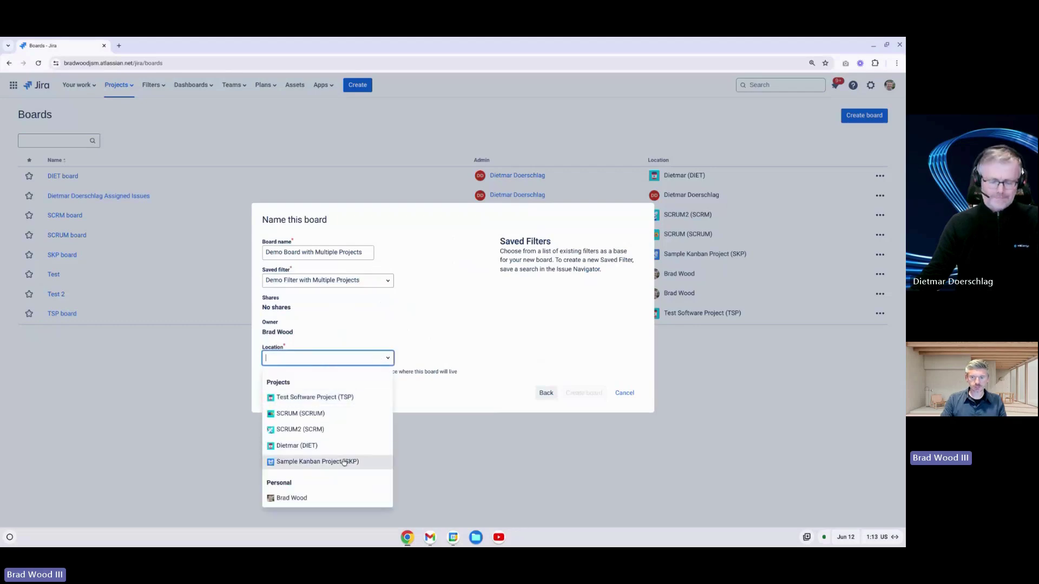
pyautogui.click(299, 503)
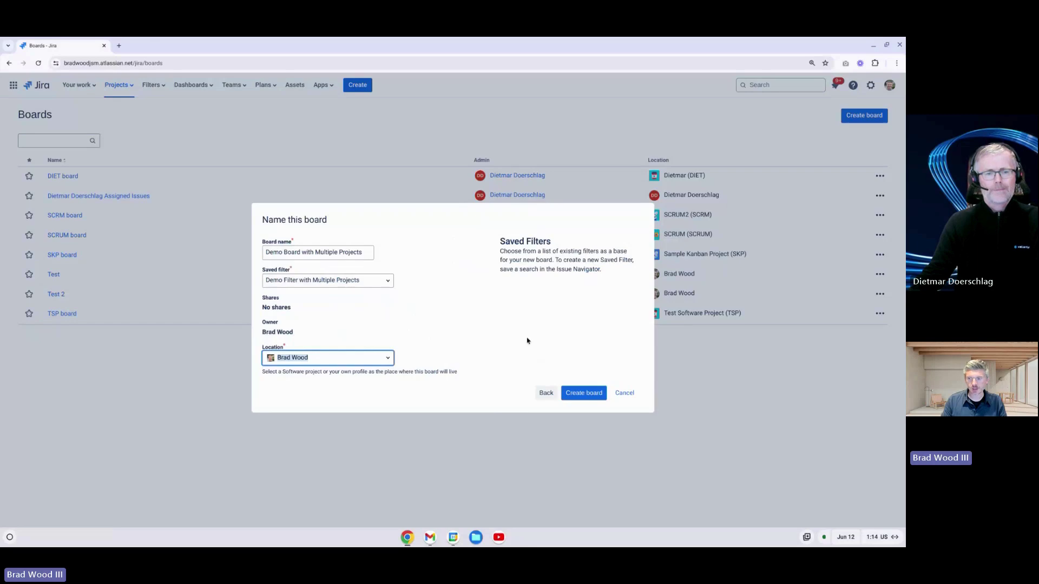
pyautogui.click(585, 394)
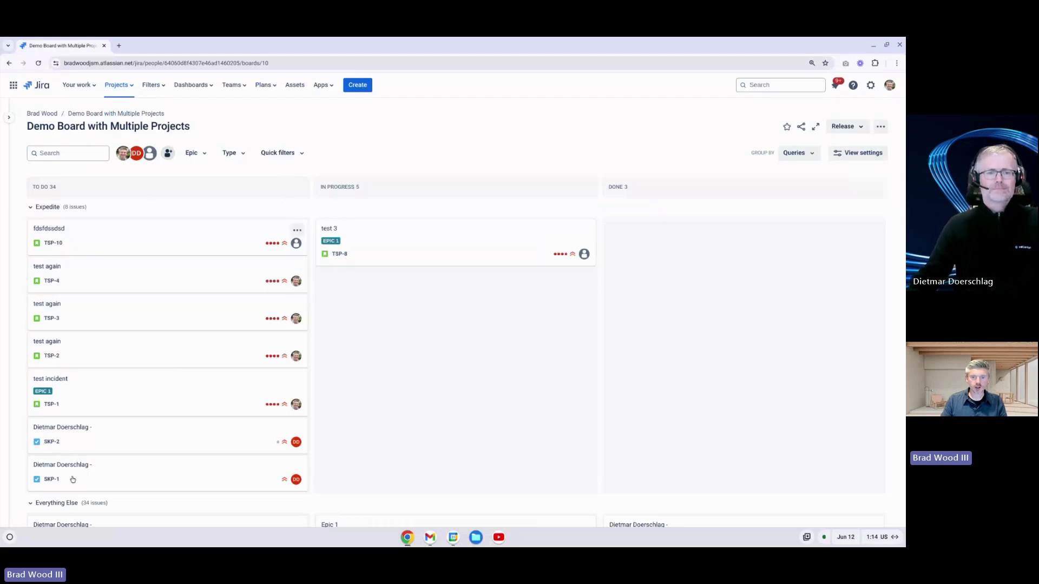
# Step: Review the new board's issues, then reopen Demo Board with Multiple Projects through the account's personal boards
pyautogui.scroll(-4, 223, 308)
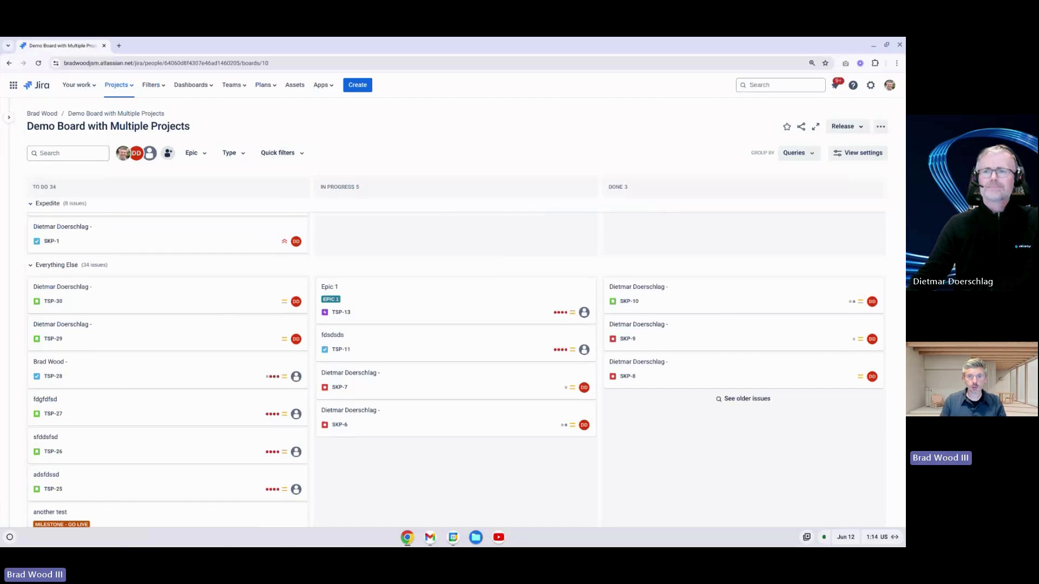
pyautogui.click(889, 87)
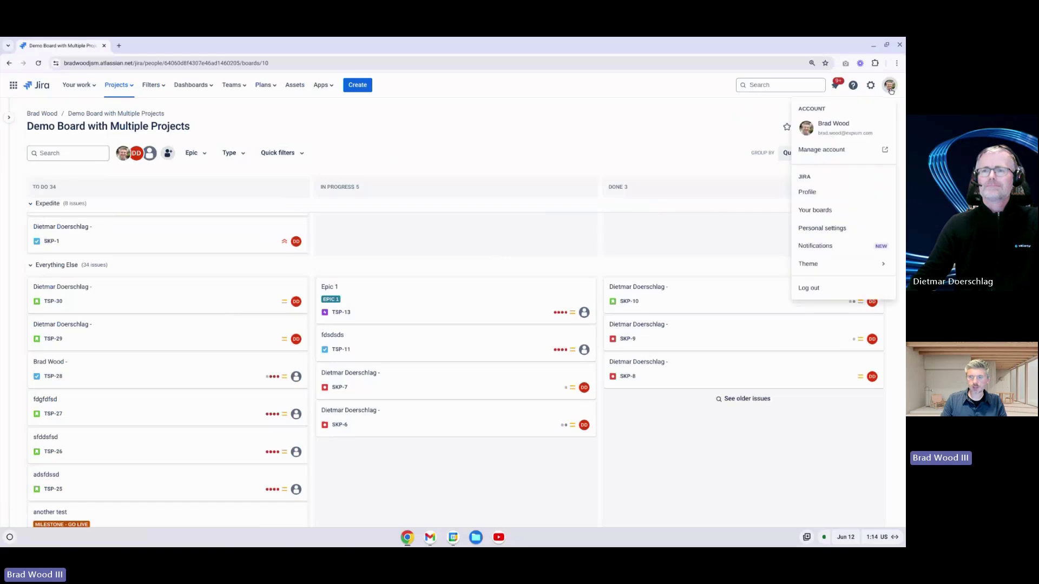
pyautogui.click(840, 212)
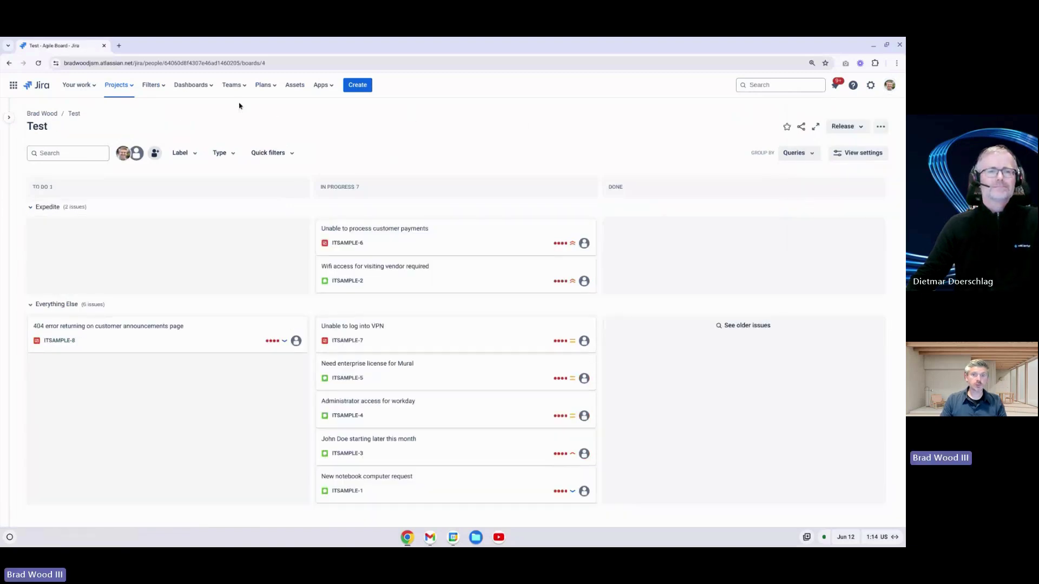
pyautogui.click(10, 118)
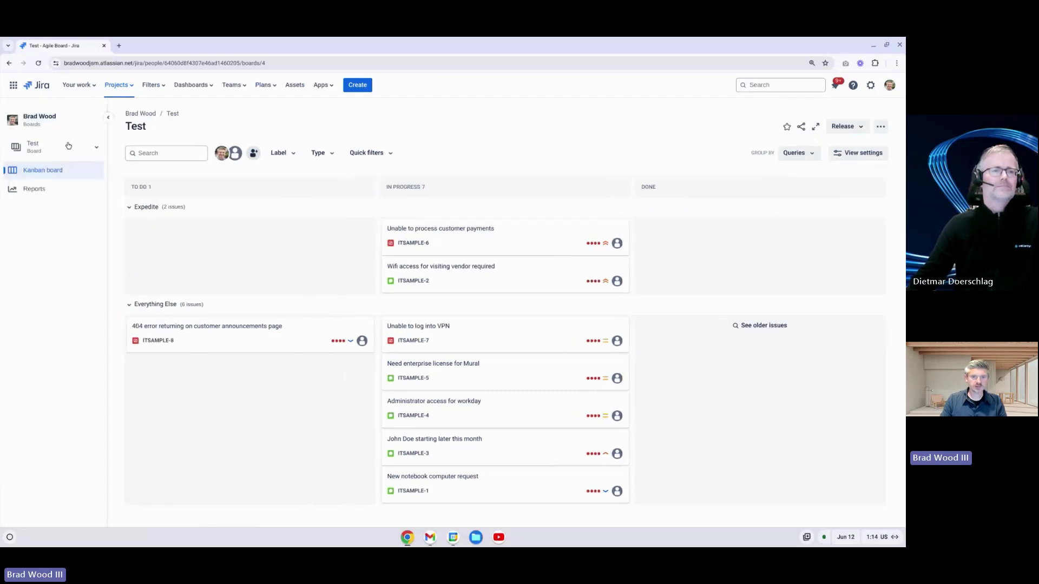
pyautogui.click(97, 149)
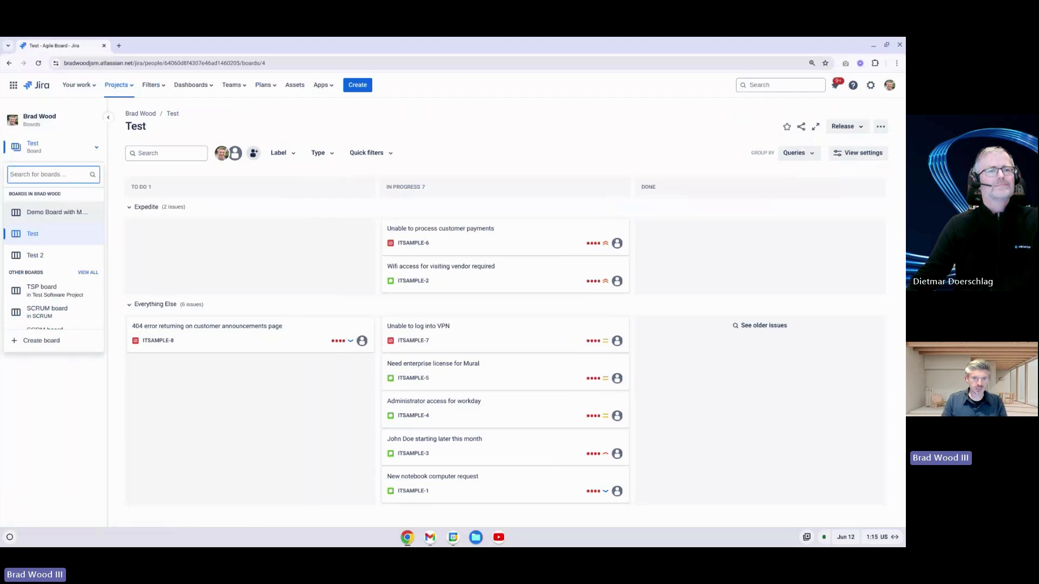
pyautogui.click(42, 217)
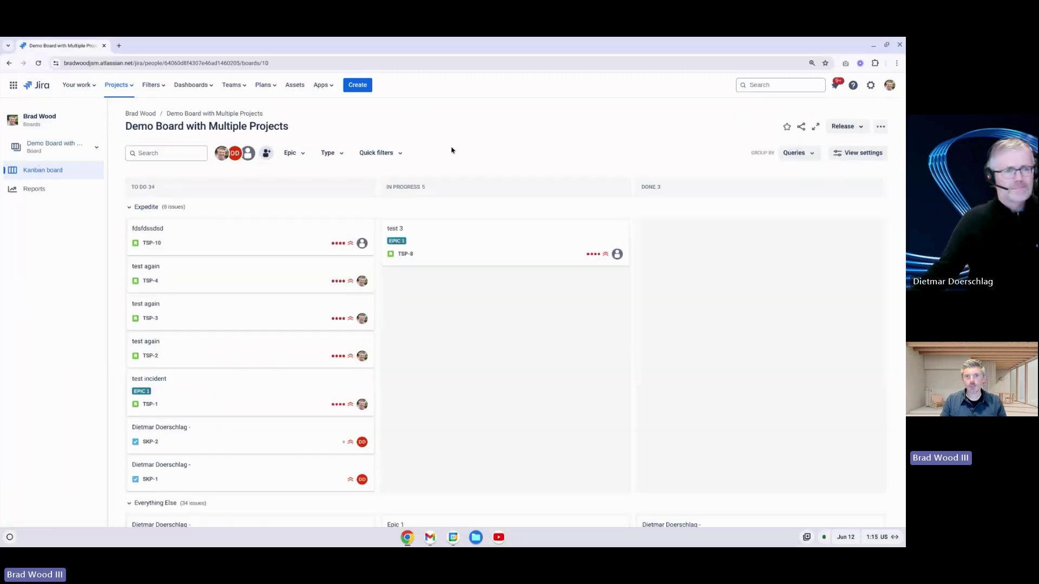
# Step: Star the boards "Demo Board with Multiple Projects" and "Test", and check the starred boards list
pyautogui.click(80, 85)
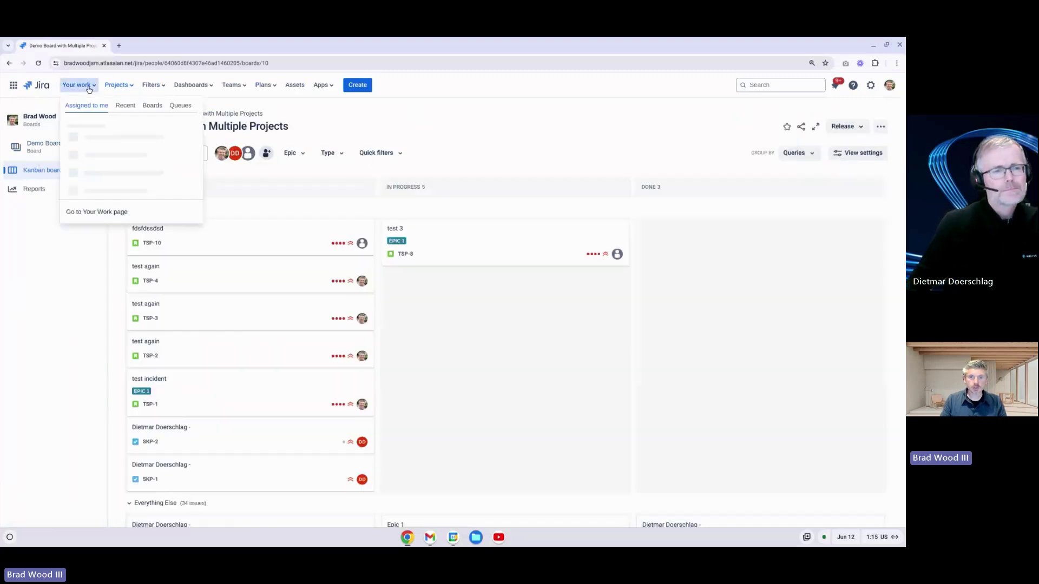
pyautogui.click(146, 106)
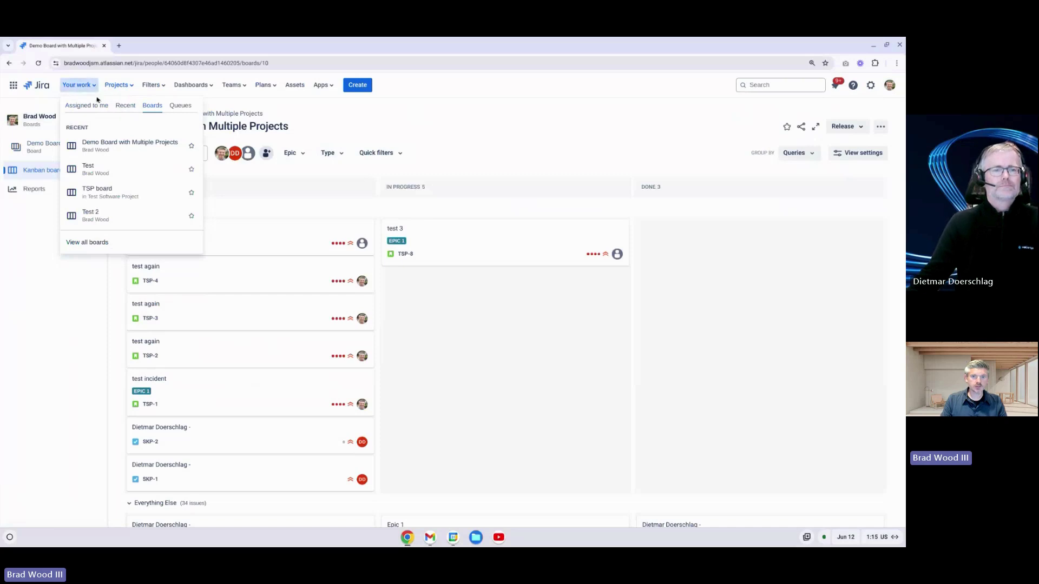
pyautogui.click(192, 147)
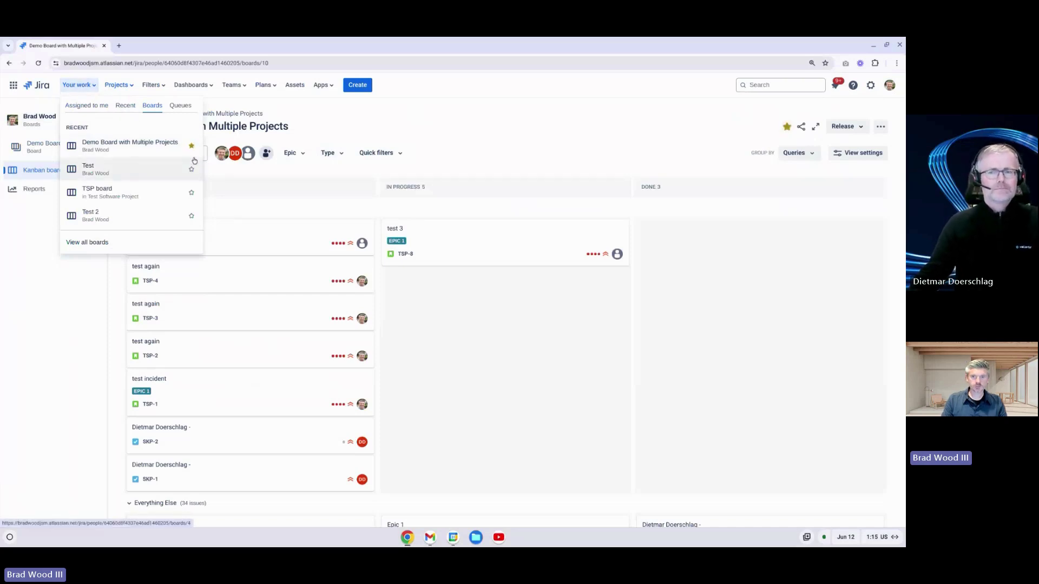
pyautogui.click(192, 170)
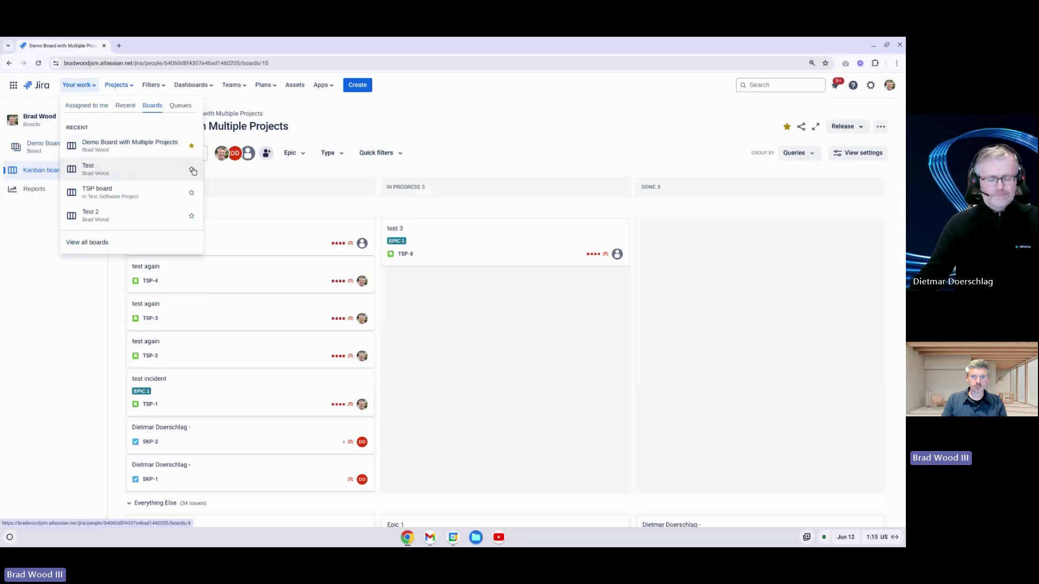
pyautogui.click(461, 118)
pyautogui.click(92, 89)
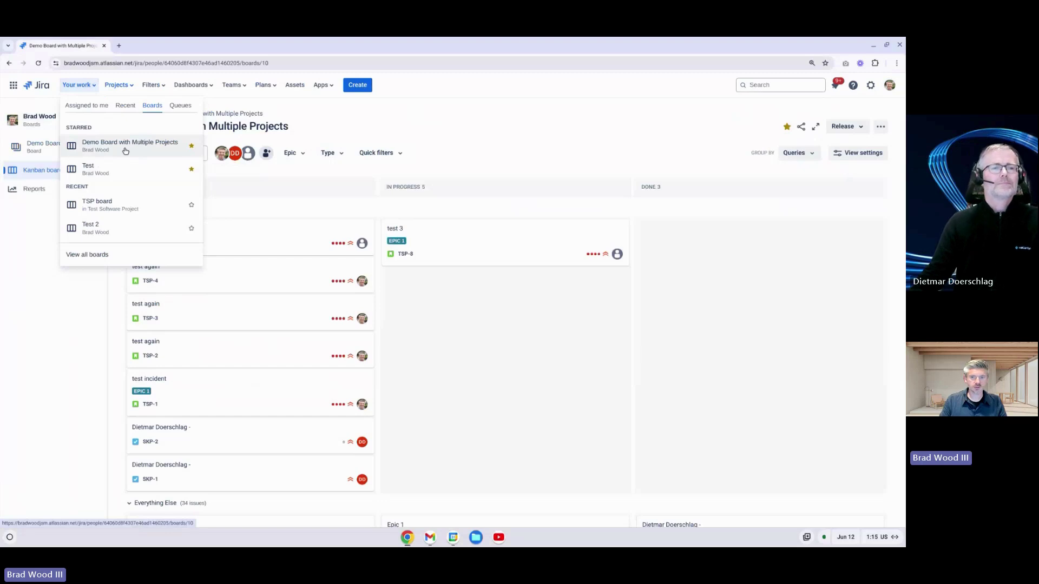
pyautogui.click(474, 123)
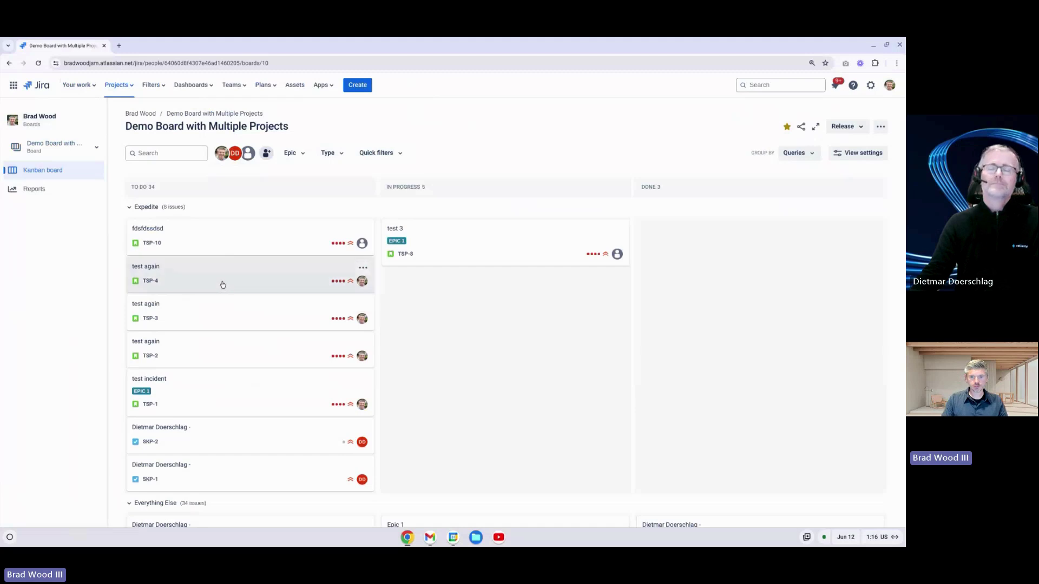
# Step: Move issue TSP-4 from To Do to In Progress on the board
pyautogui.moveTo(218, 280); pyautogui.dragTo(455, 304)
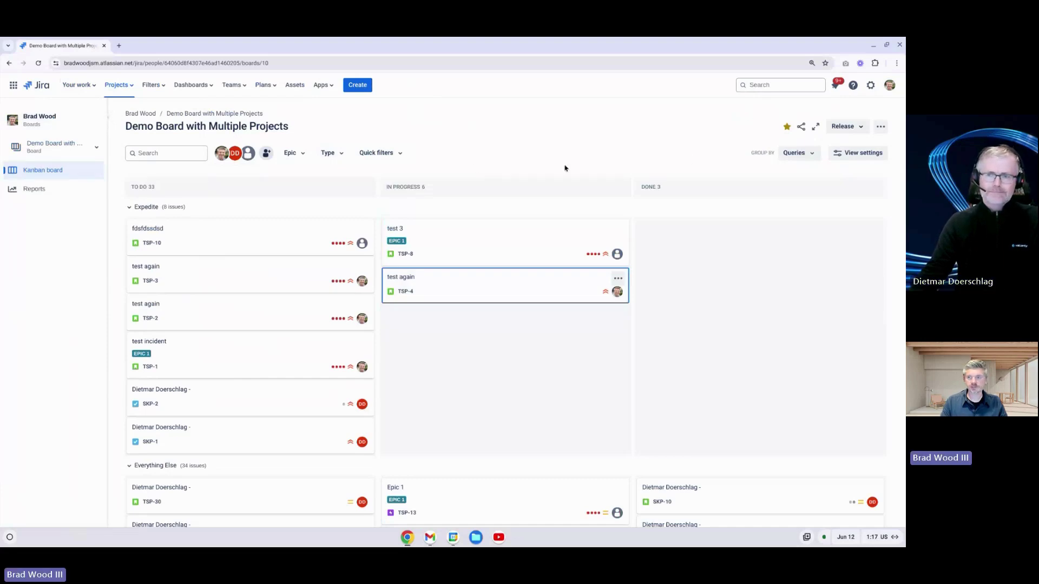
# Step: Open the account's own Jira profile page and look through its recent work and places sections
pyautogui.click(890, 87)
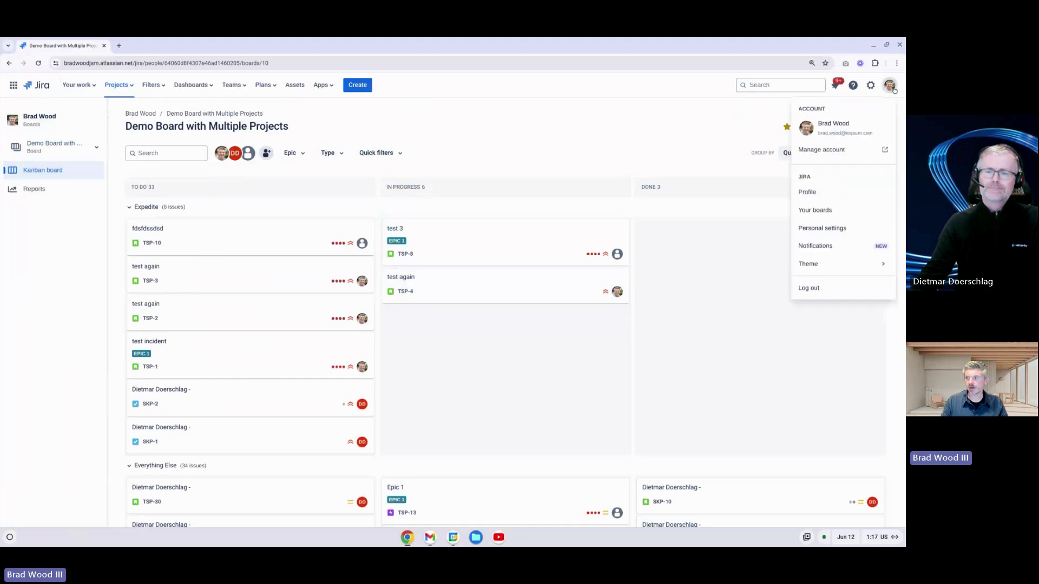
pyautogui.click(824, 192)
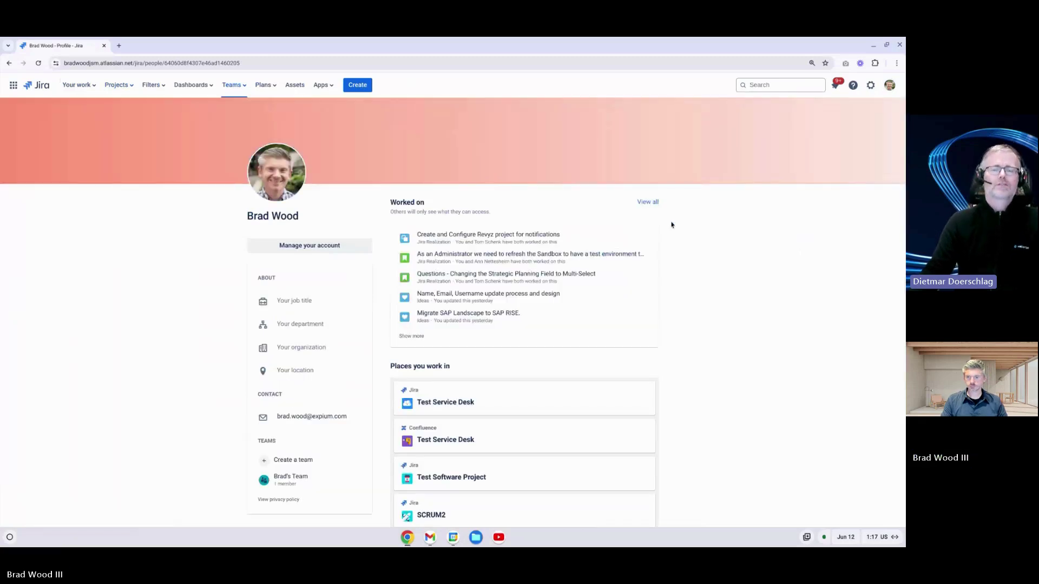
pyautogui.scroll(-1, 675, 254)
pyautogui.scroll(-3, 675, 253)
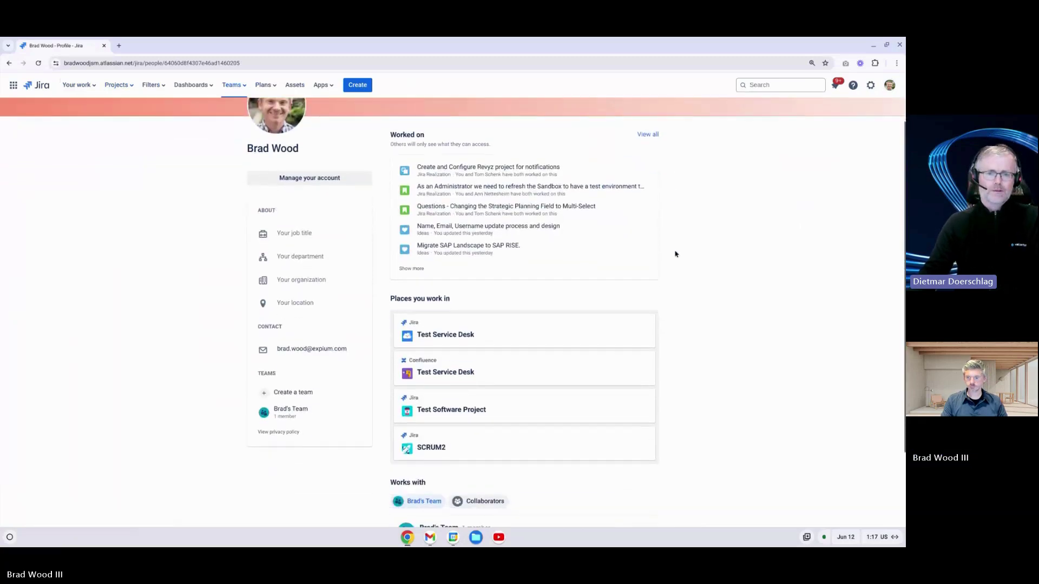
pyautogui.scroll(5, 676, 253)
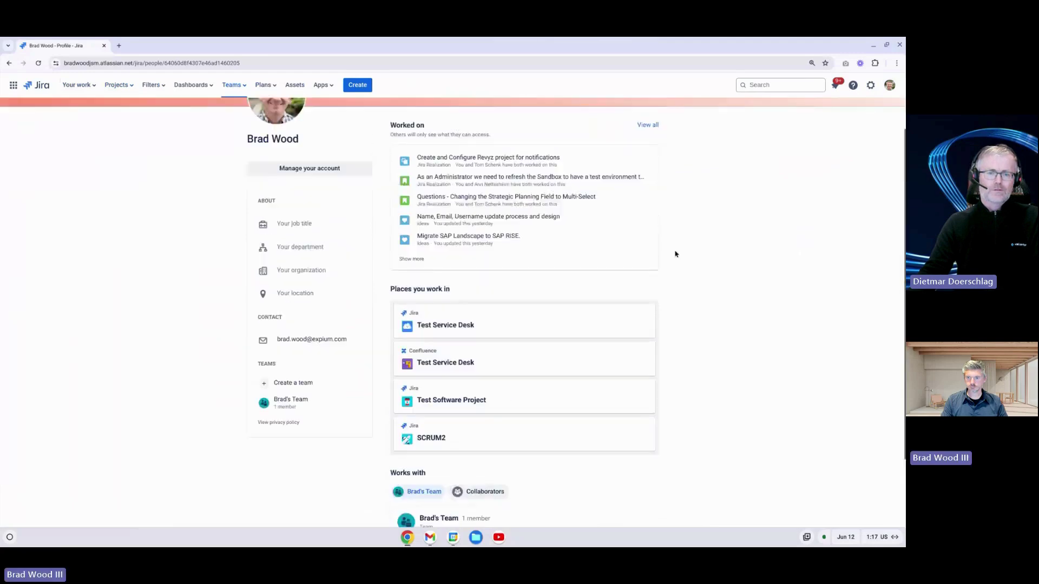
# Step: Leave the profile page for the personal boards and open the starred board "Demo Board with Multiple Projects"
pyautogui.click(890, 85)
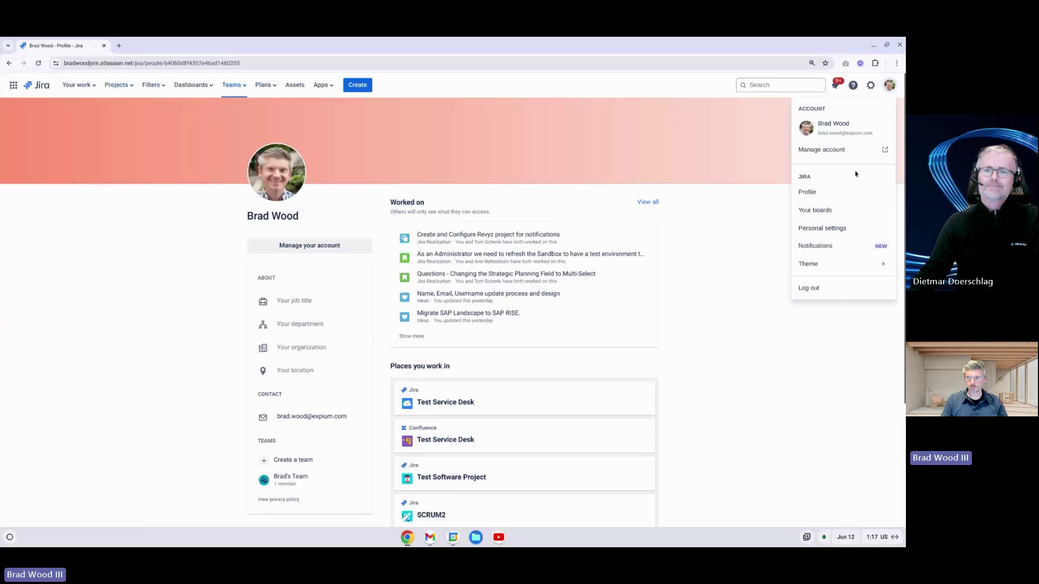
pyautogui.click(832, 209)
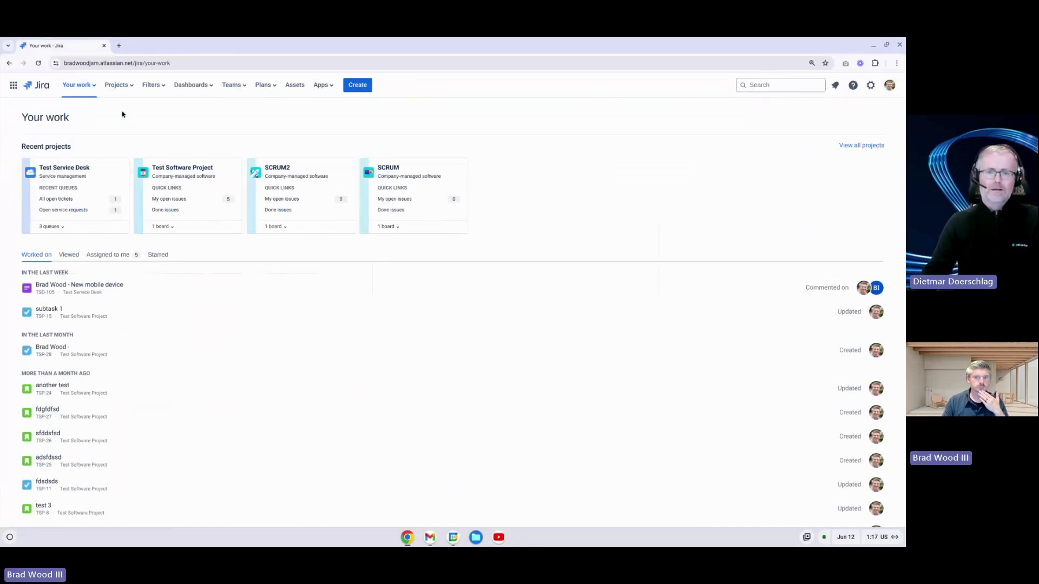
pyautogui.click(79, 85)
pyautogui.click(144, 142)
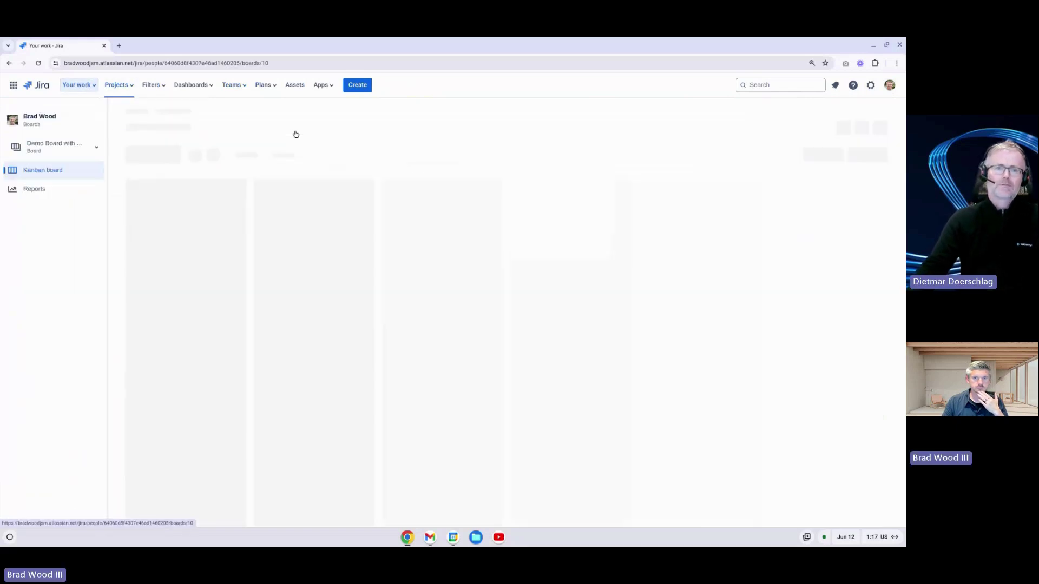